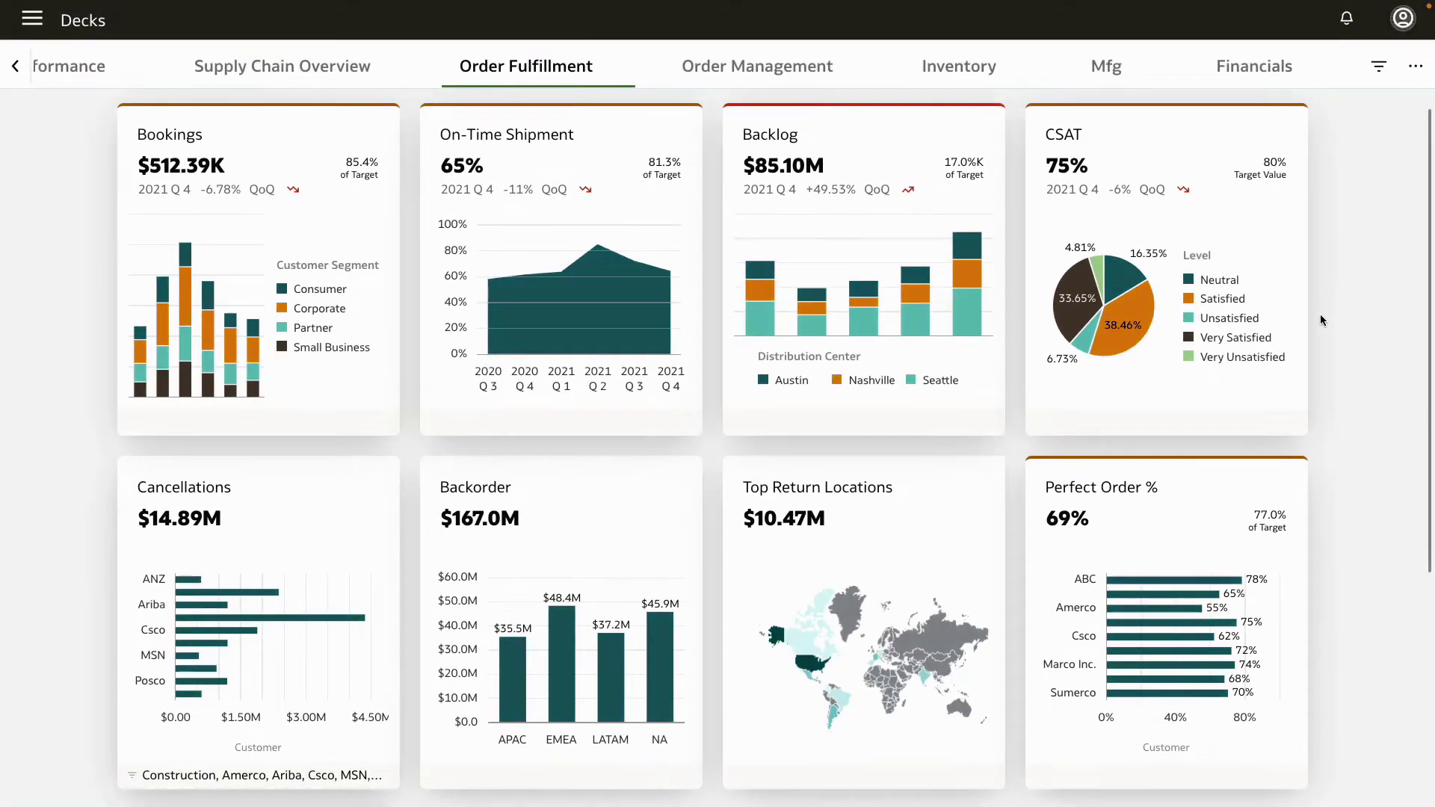
Step: Launch the Order Fulfillment Analysis workbook from the Backlog card's actions menu
{"action": "left_click", "coordinate": [981, 124]}
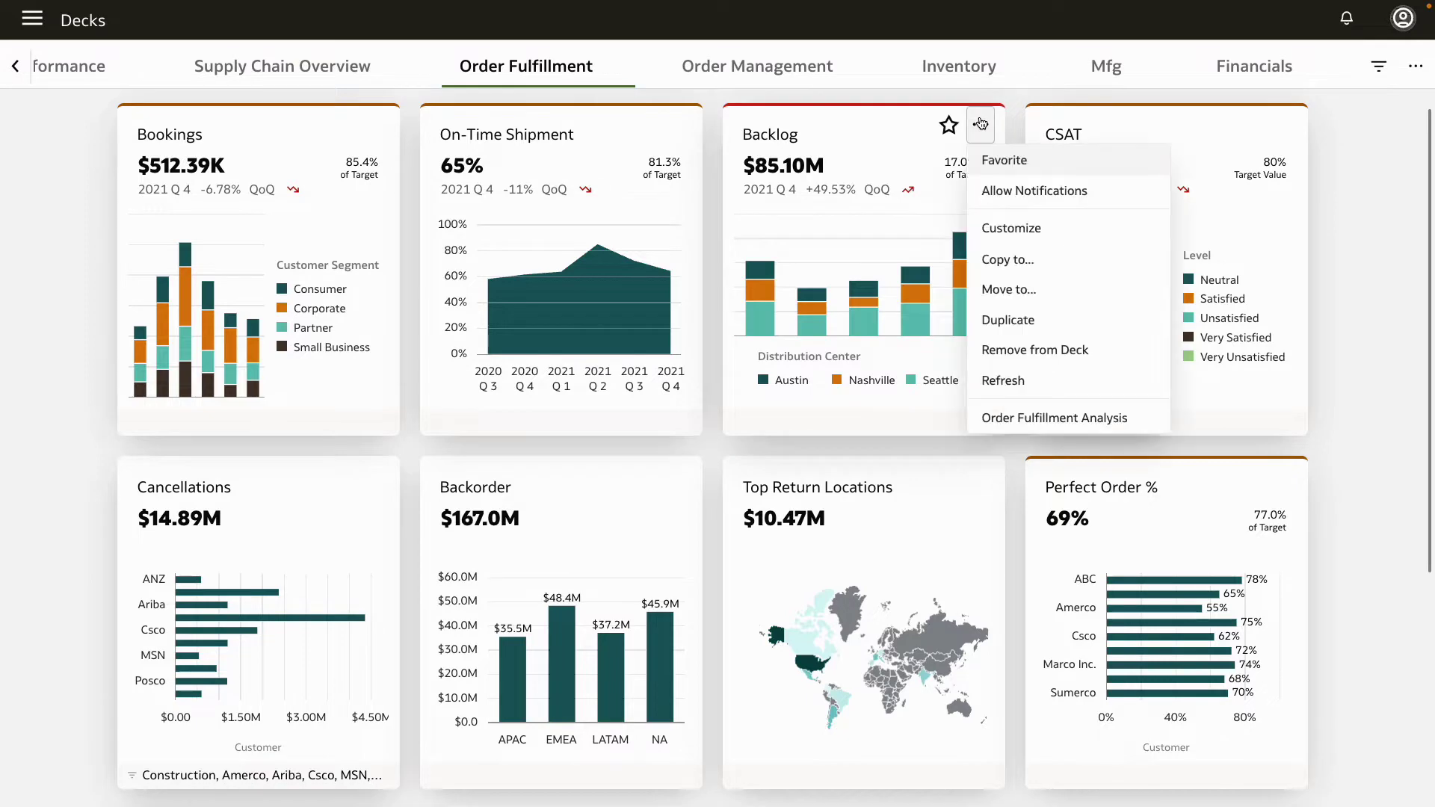
{"action": "left_click", "coordinate": [1054, 417]}
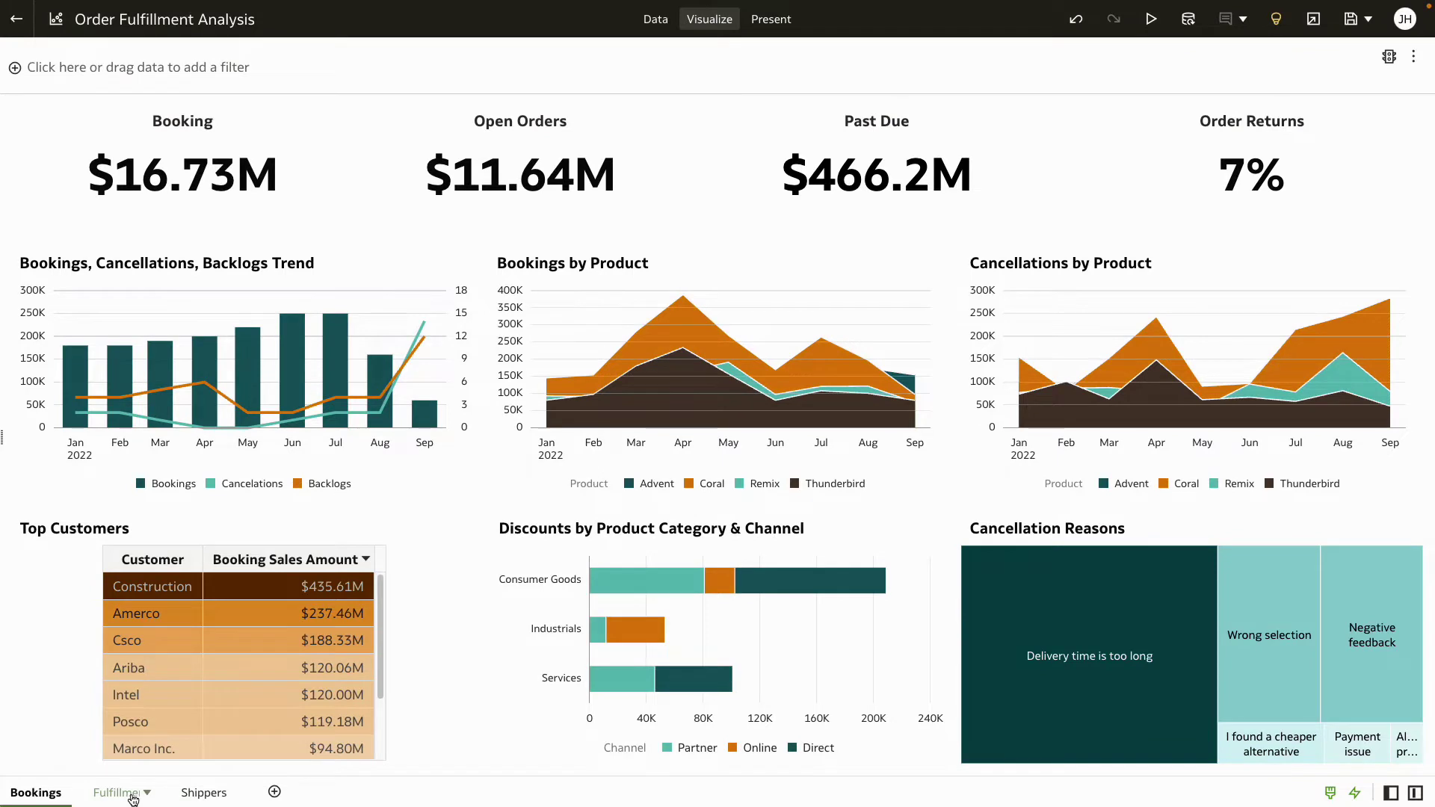
Step: Show the Coral-filtered Fulfillment canvas with its order hold and shipment charts
{"action": "left_click", "coordinate": [118, 793]}
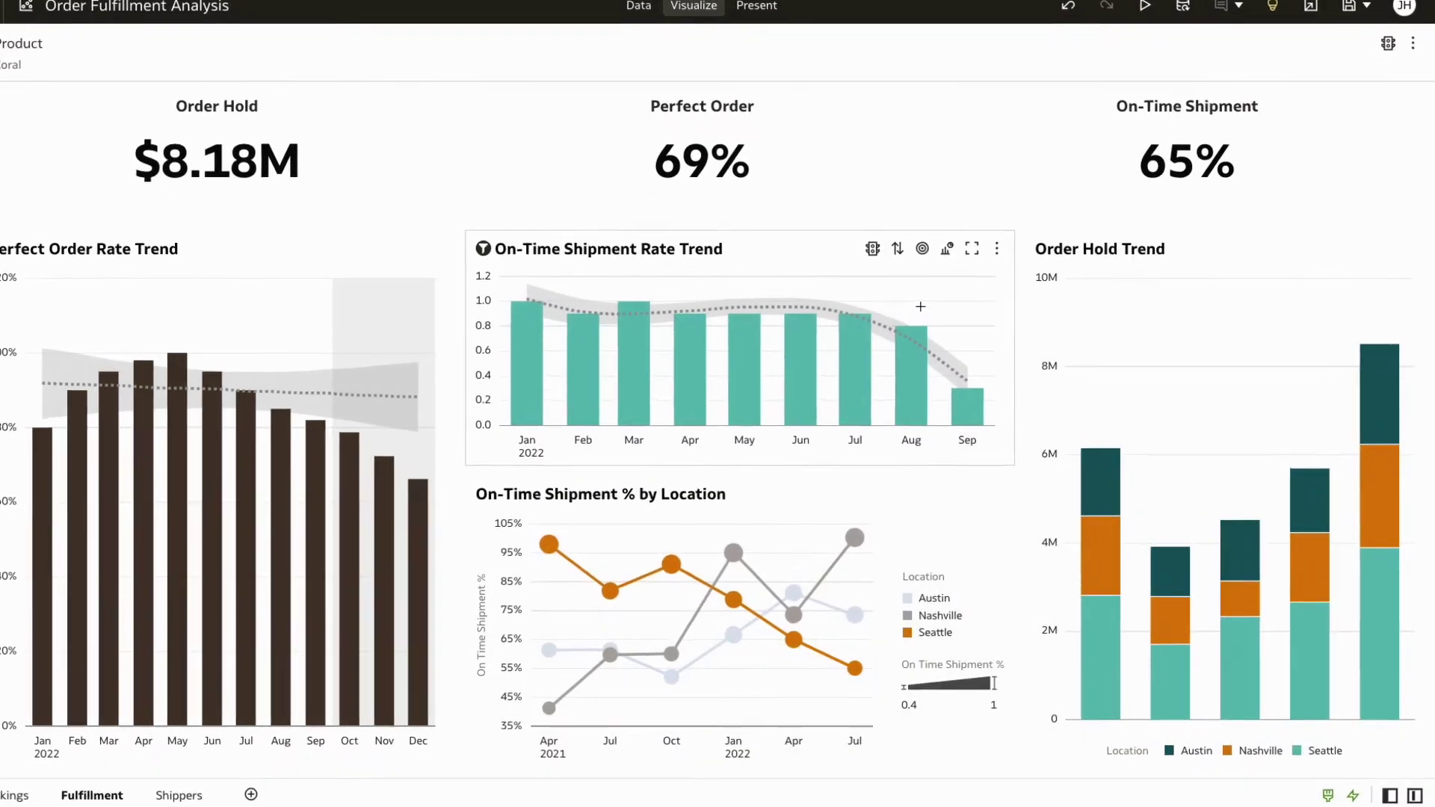
Step: Forecast October–December on the On-Time Shipment Rate Trend chart using Add Statistics
{"action": "right_click", "coordinate": [919, 336]}
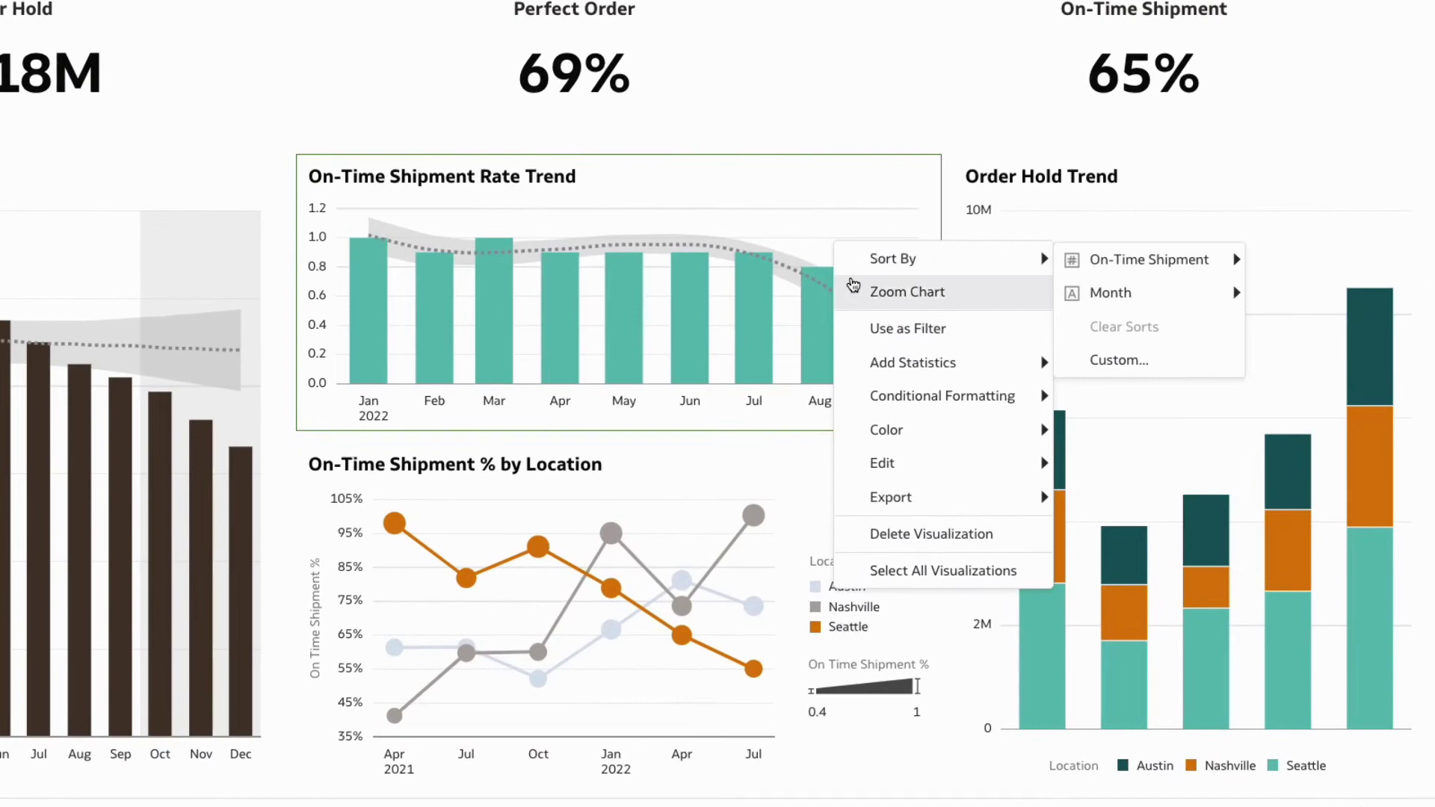
{"action": "mouse_move", "coordinate": [914, 362]}
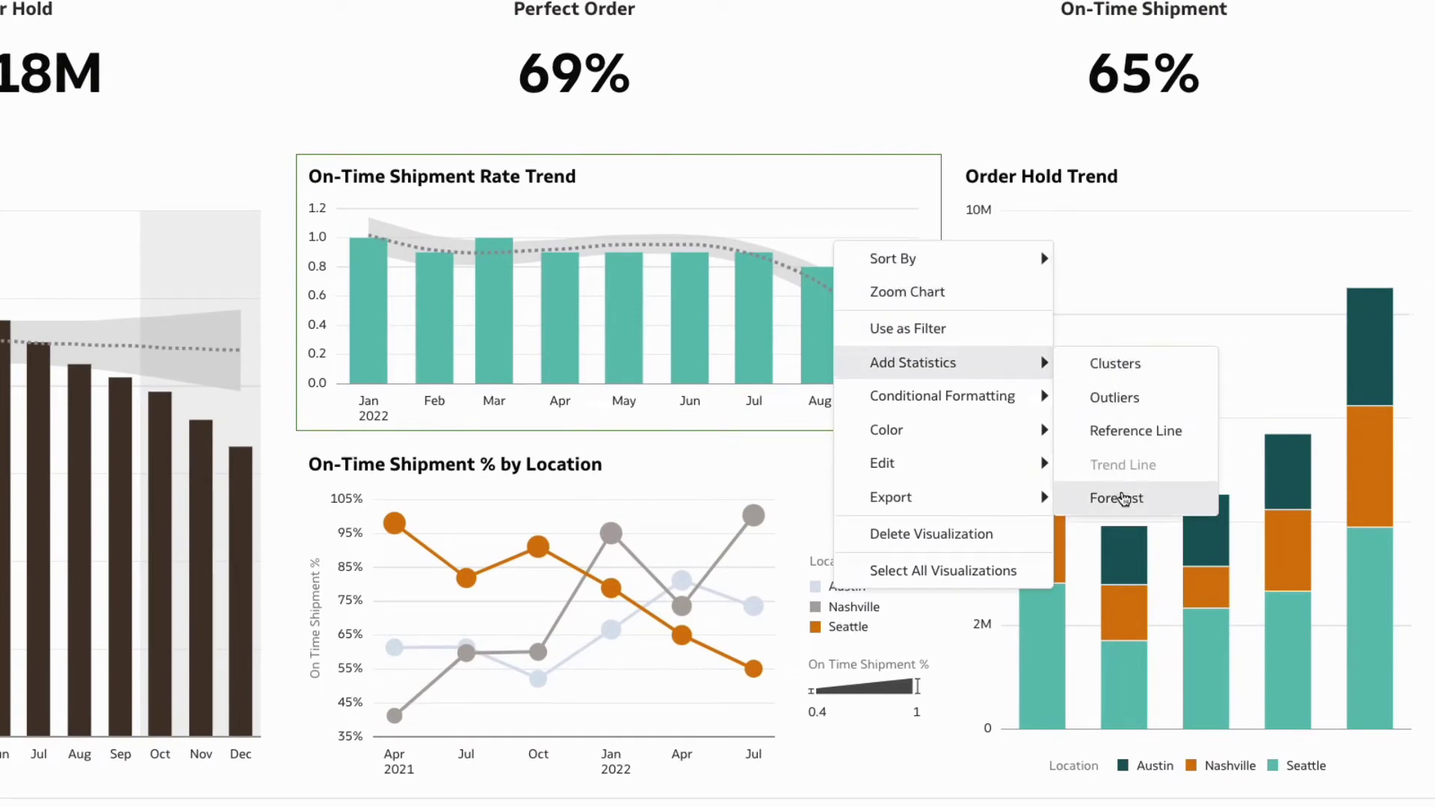
{"action": "left_click", "coordinate": [1122, 497]}
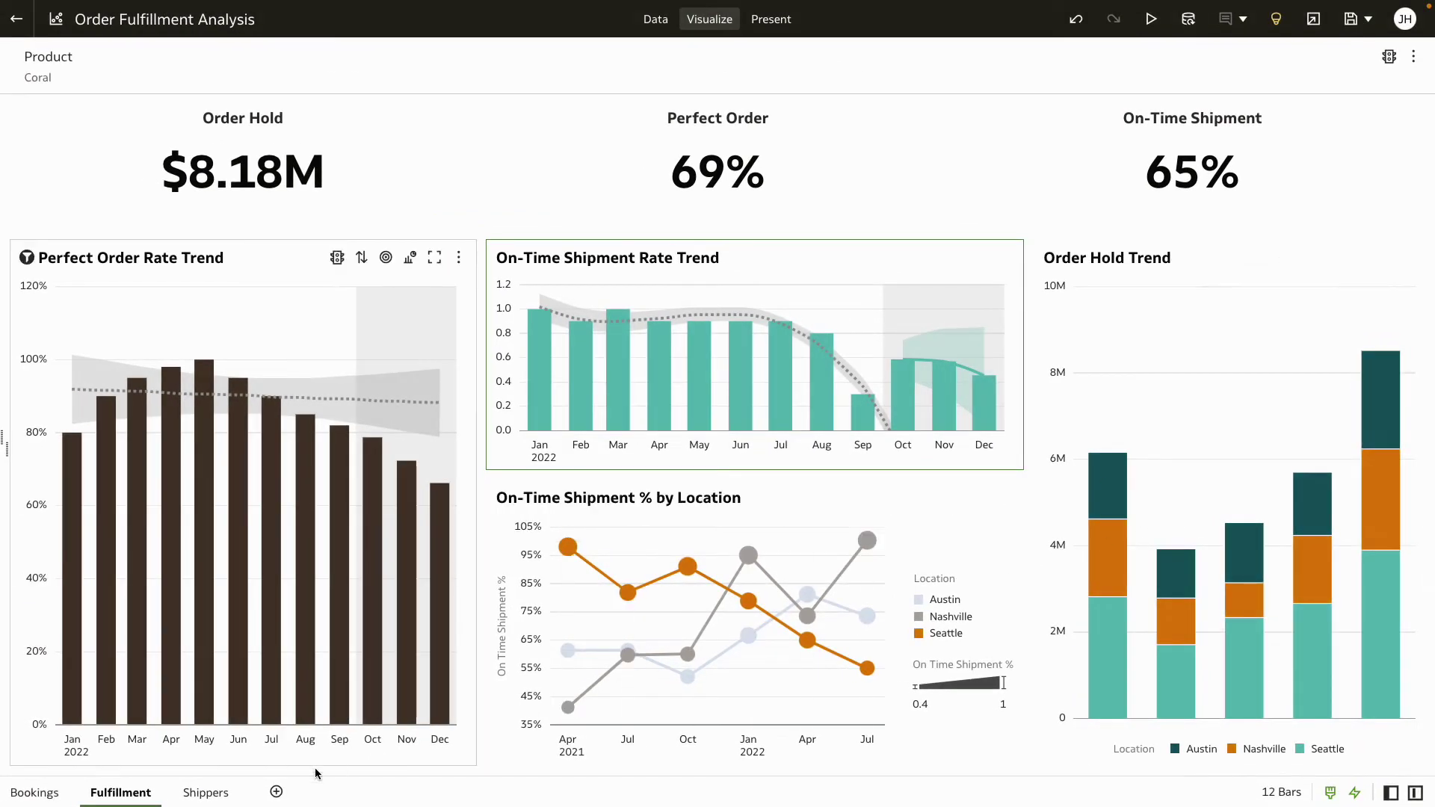
Step: On the Shippers canvas, highlight Firebird, then StarBoard, across the linked charts and shipment table
{"action": "left_click", "coordinate": [202, 792]}
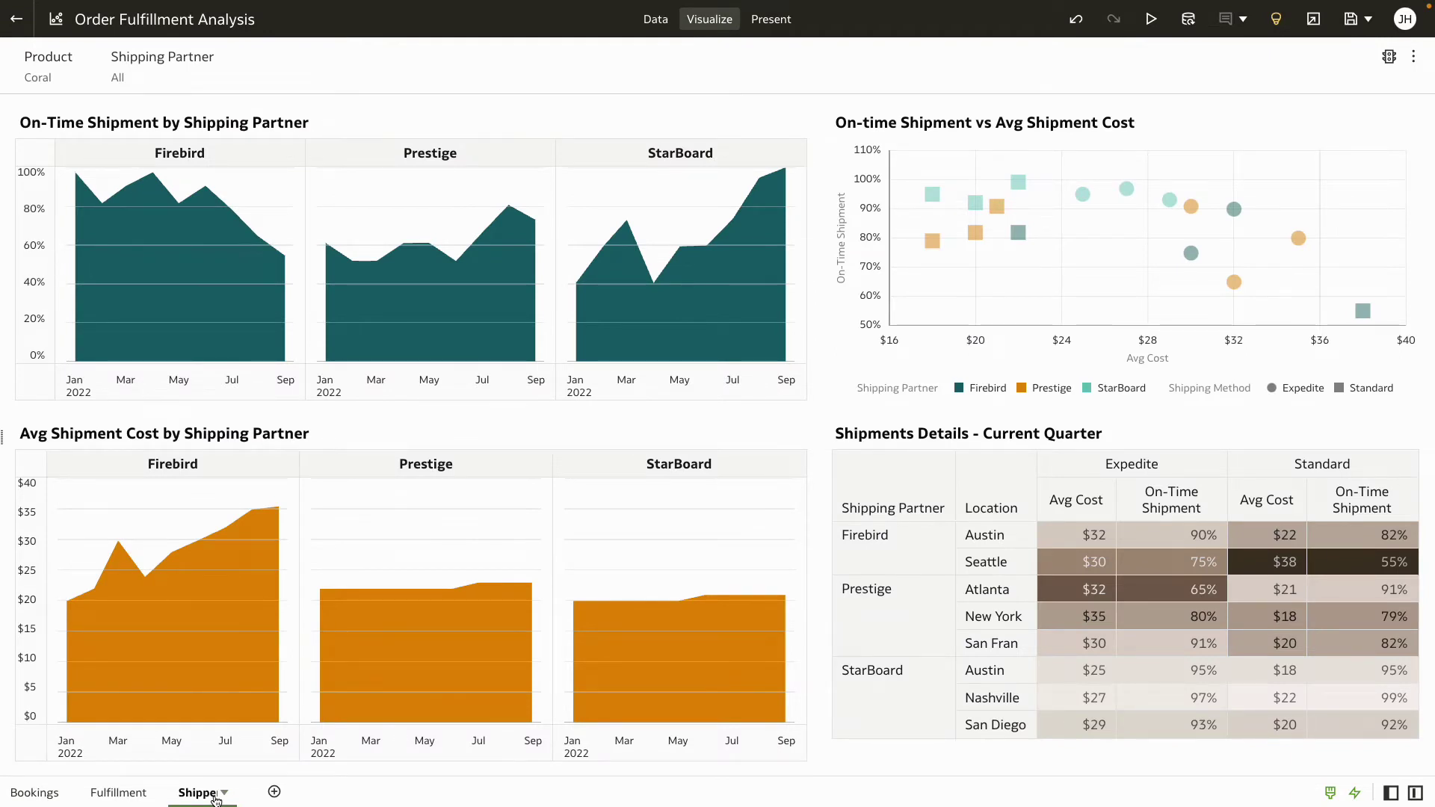
{"action": "left_click", "coordinate": [235, 157]}
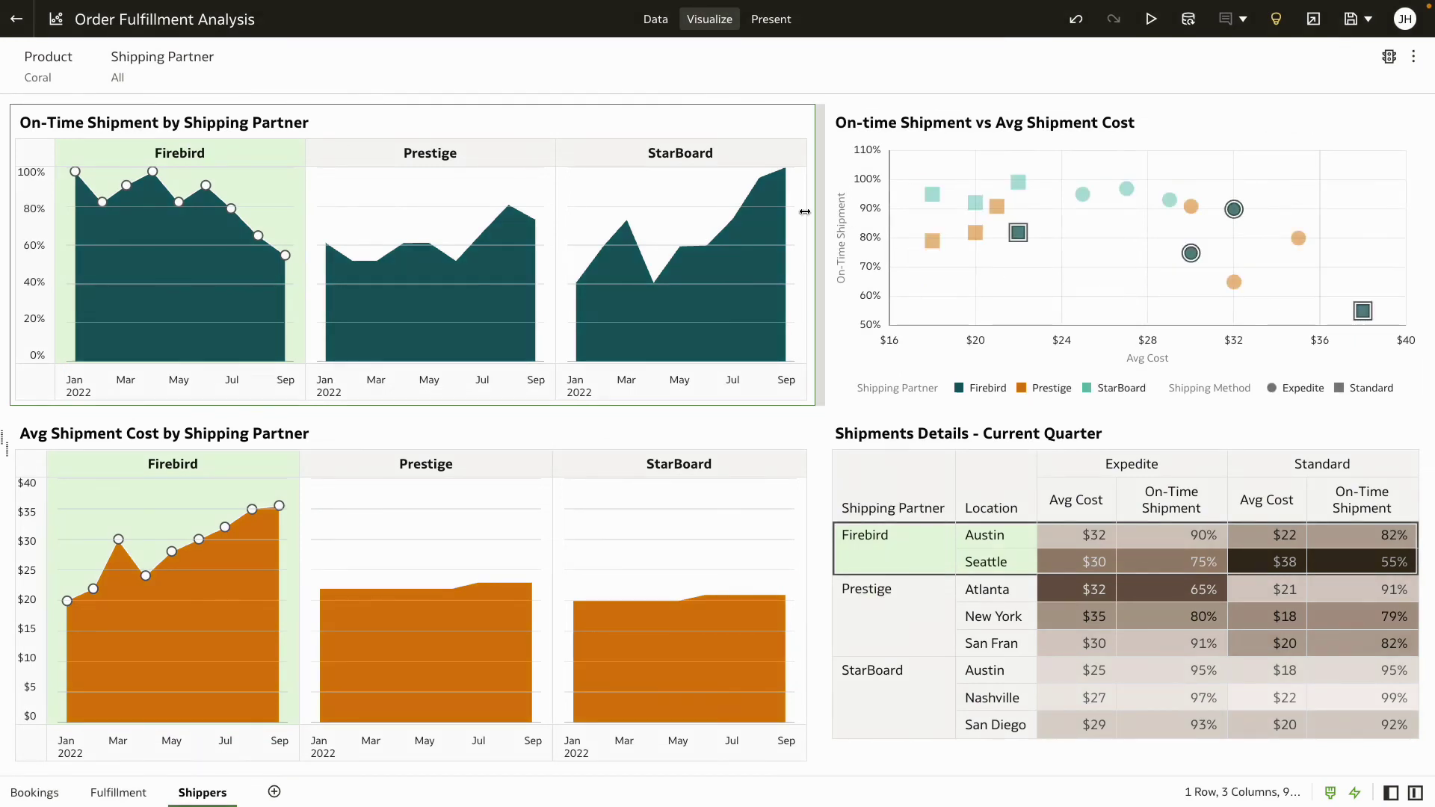
{"action": "left_click", "coordinate": [691, 158]}
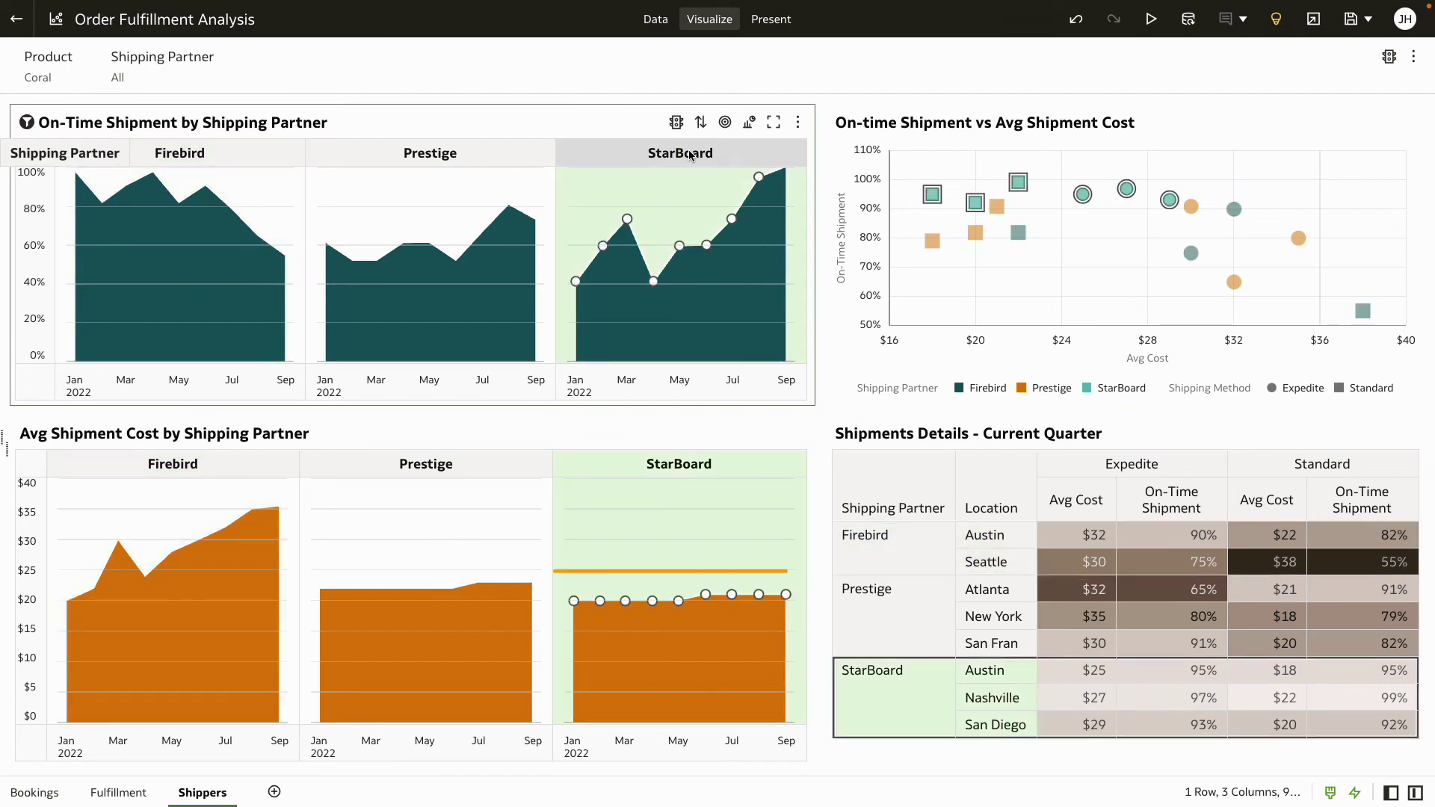